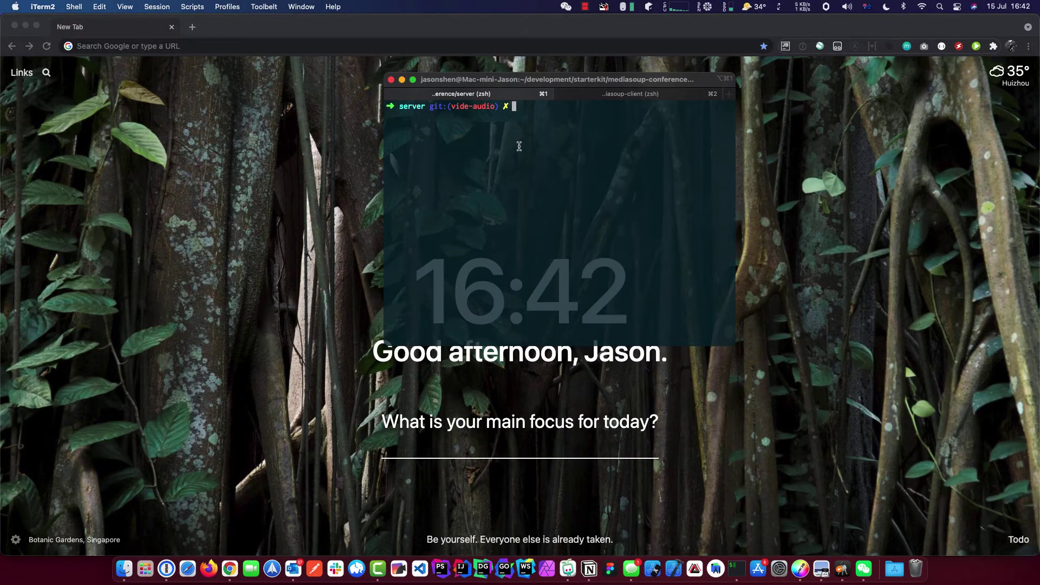
Start the mediasoup server with yarn dev in its terminal session.
left_click_drag(557, 85, 519, 112)
left_click(604, 122)
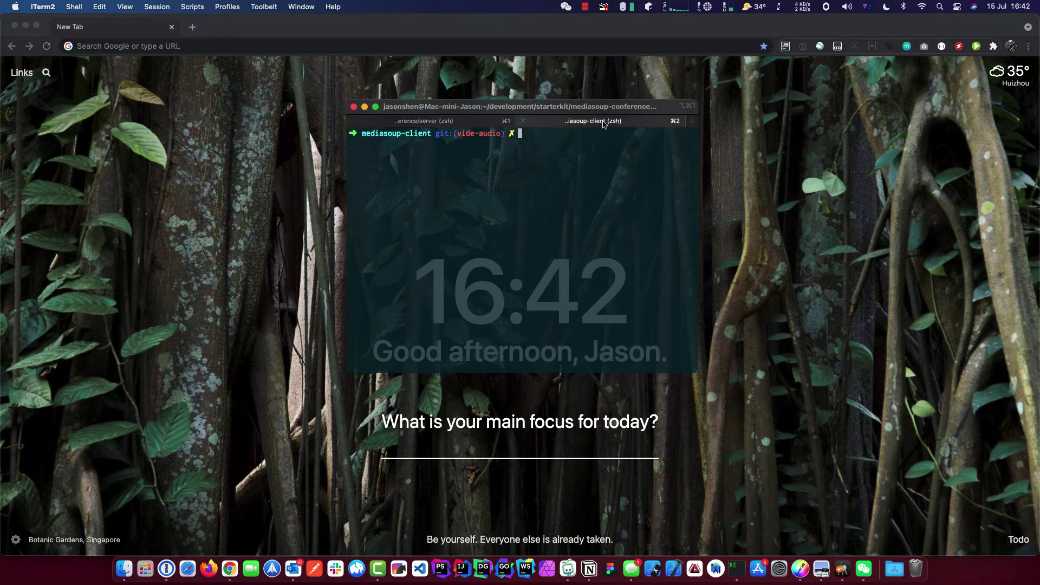
left_click(470, 123)
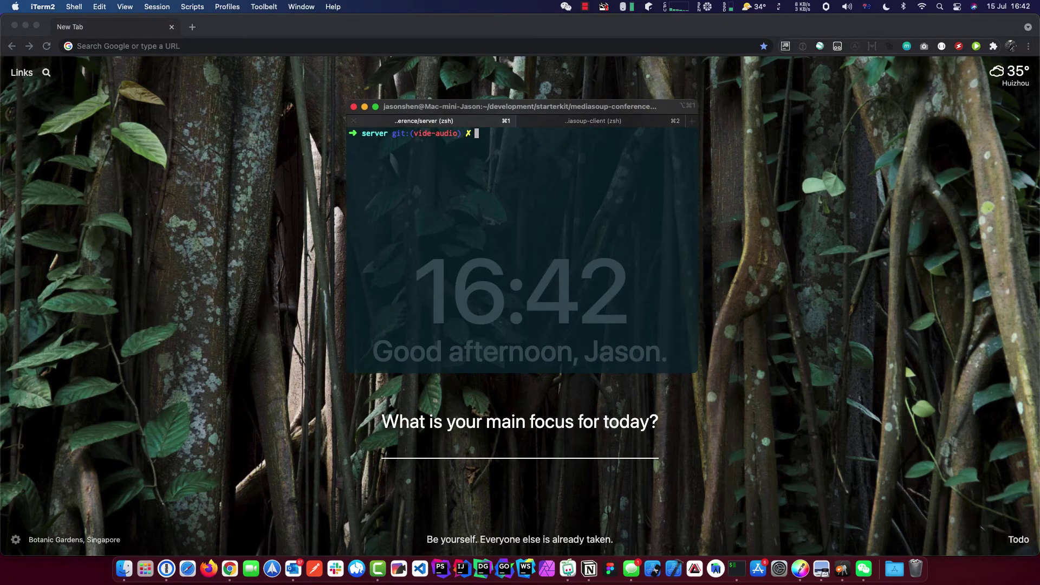
type("yarn dev")
key("Return")
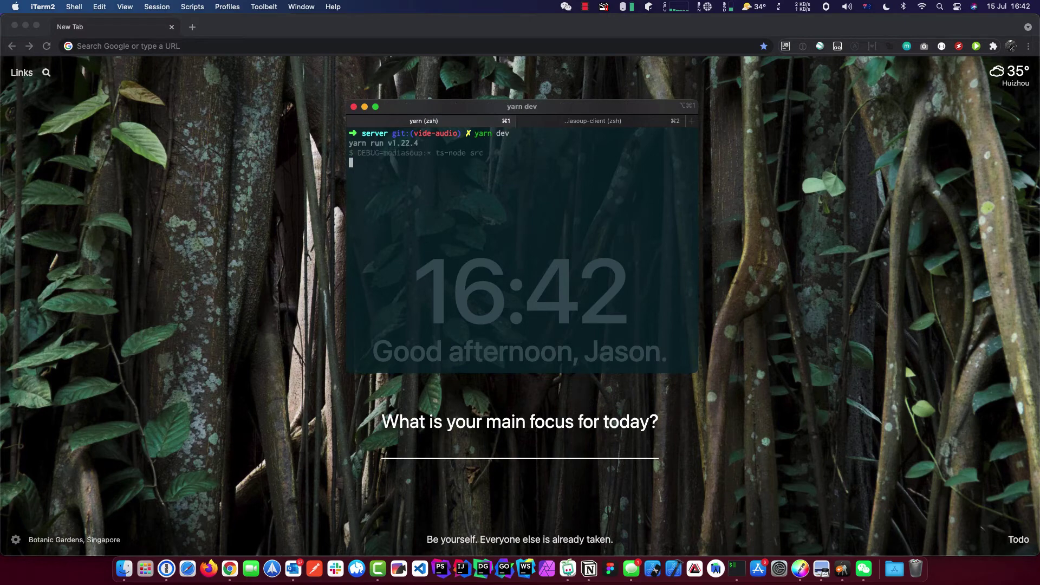
left_click(597, 120)
triple_click(603, 172)
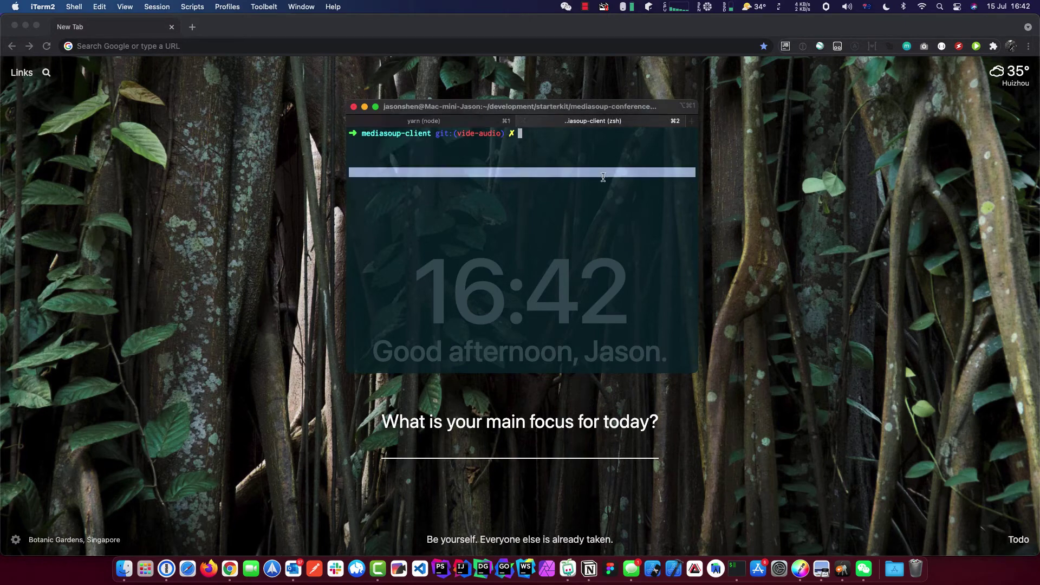
type("yarn ")
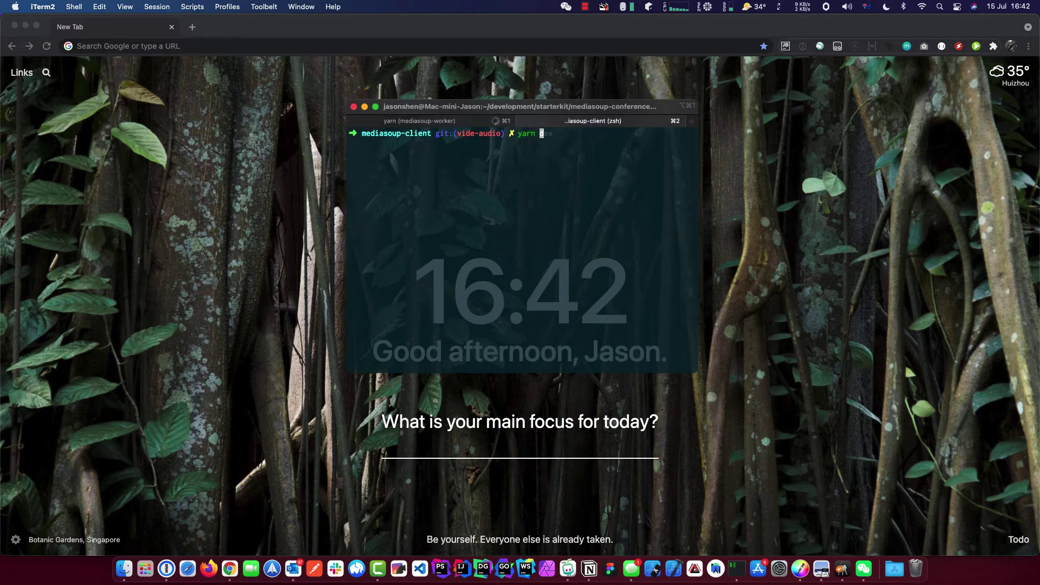
type("dev")
key("Return")
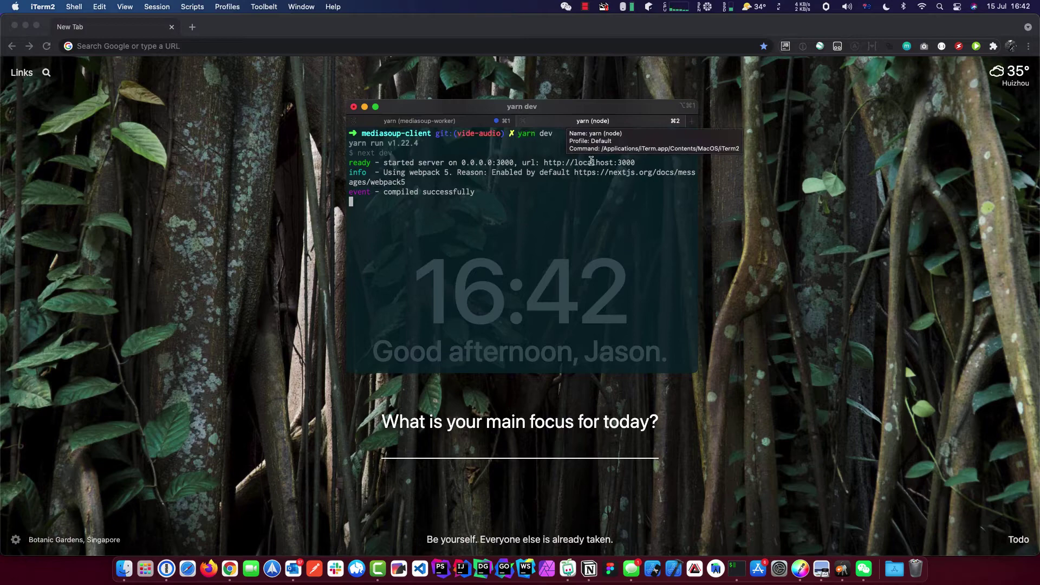
left_click_drag(635, 162, 544, 163)
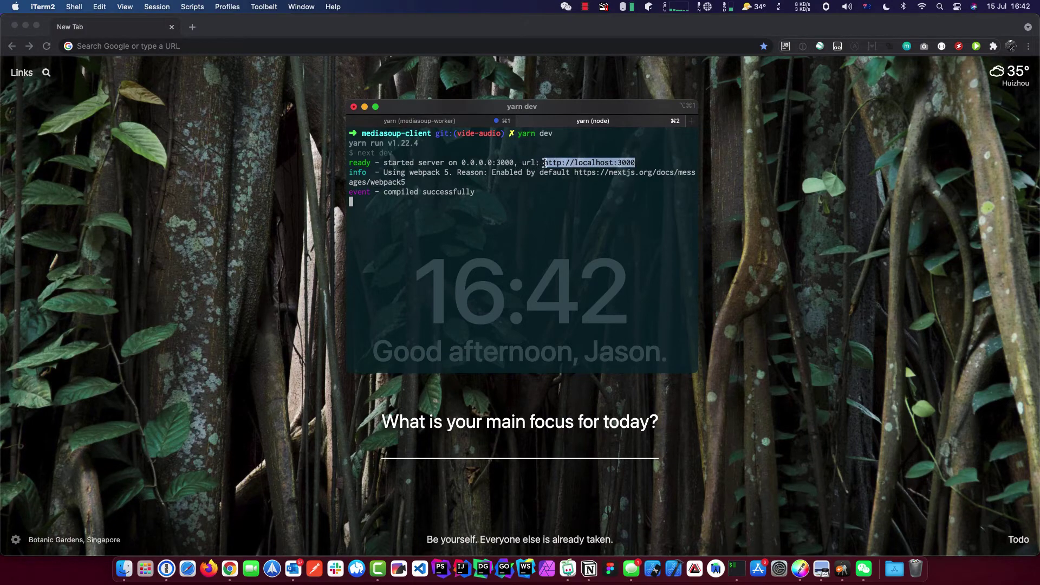
key("super+c")
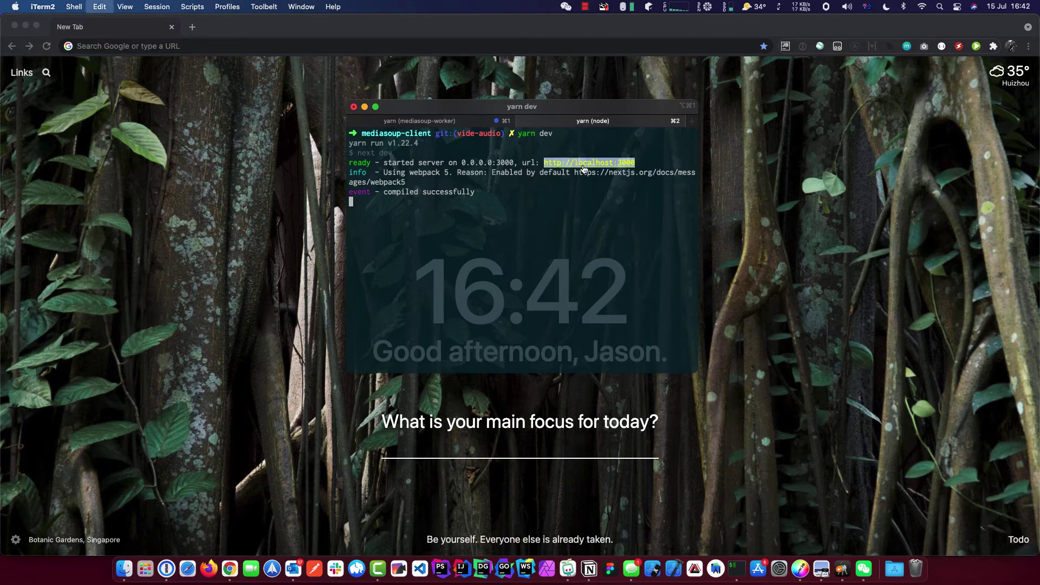
Load localhost:3000 in Chrome, enter the user's name, choose room test and sign in.
left_click(745, 174)
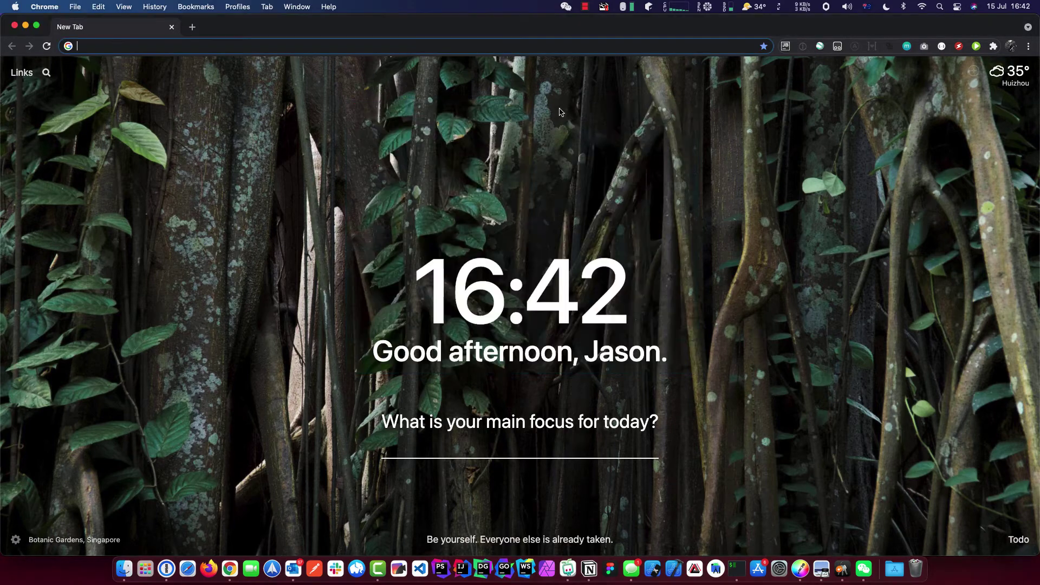
left_click(108, 46)
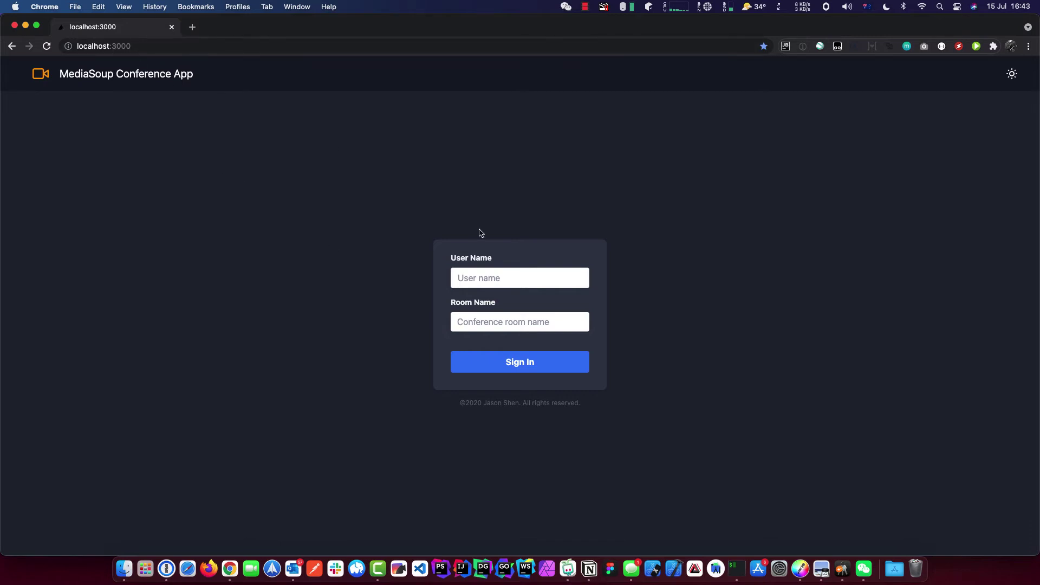
left_click(535, 275)
left_click(726, 274)
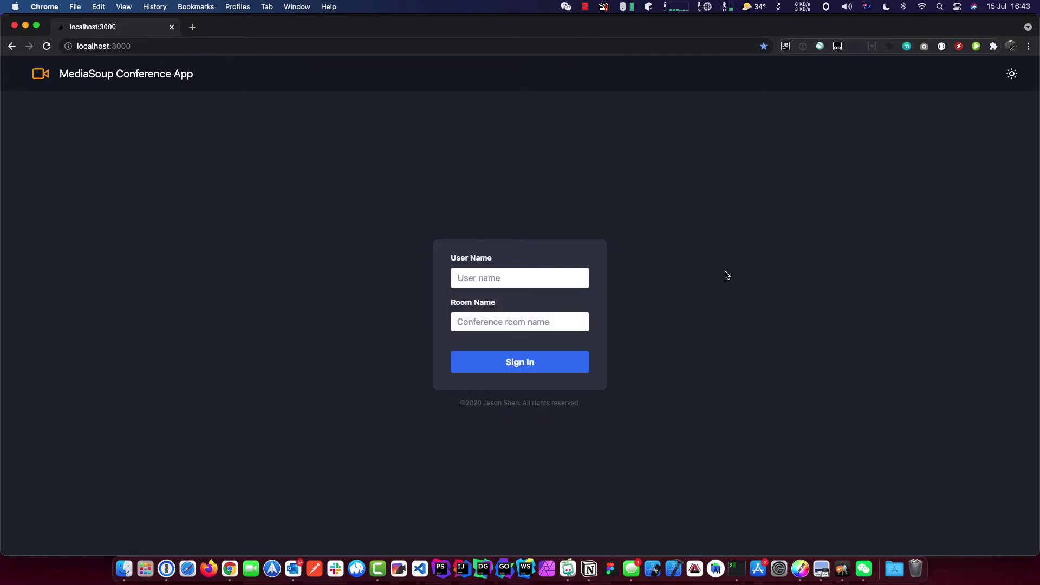
left_click(548, 275)
type("Jason")
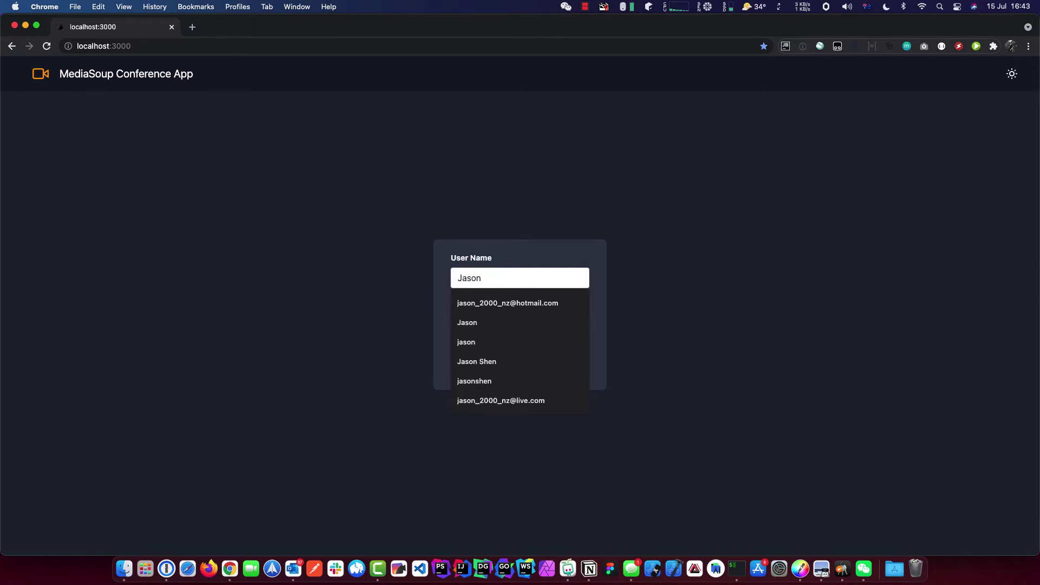
key("Escape")
left_click(537, 327)
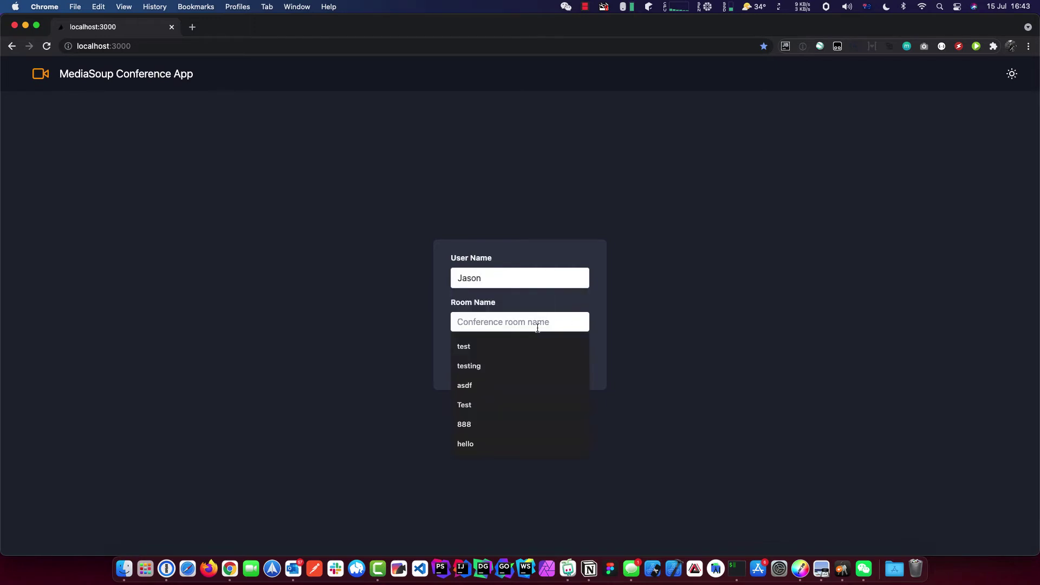
left_click(513, 347)
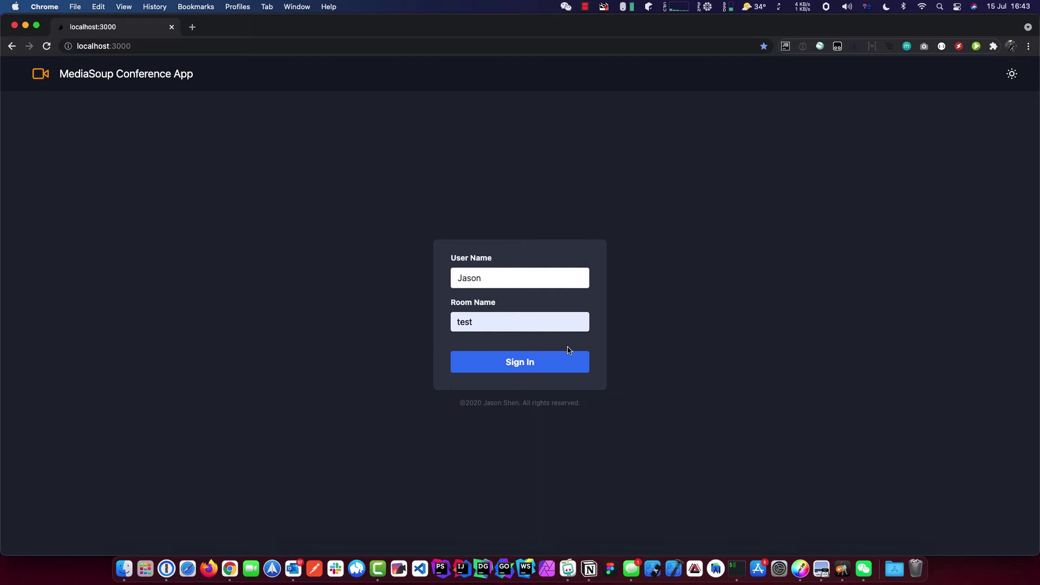
left_click(545, 368)
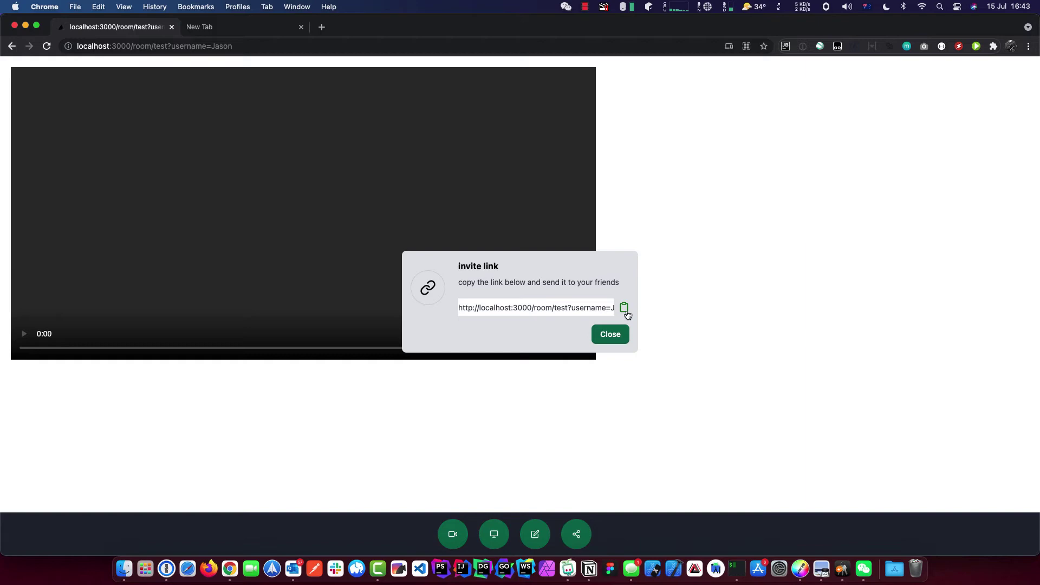
Copy the room's invite link and open it in the second Chrome tab.
left_click(623, 313)
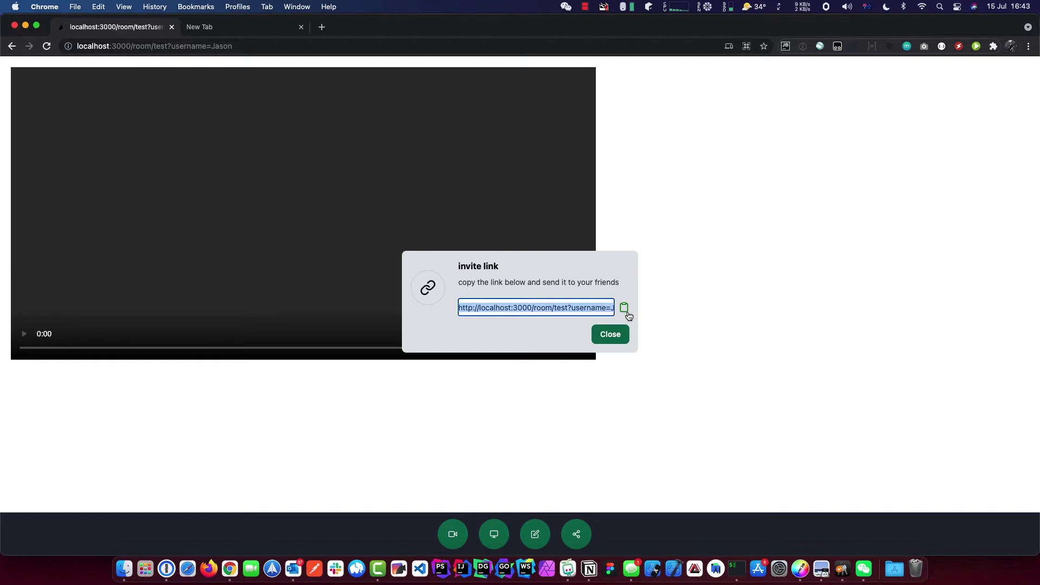
left_click(617, 335)
left_click(247, 30)
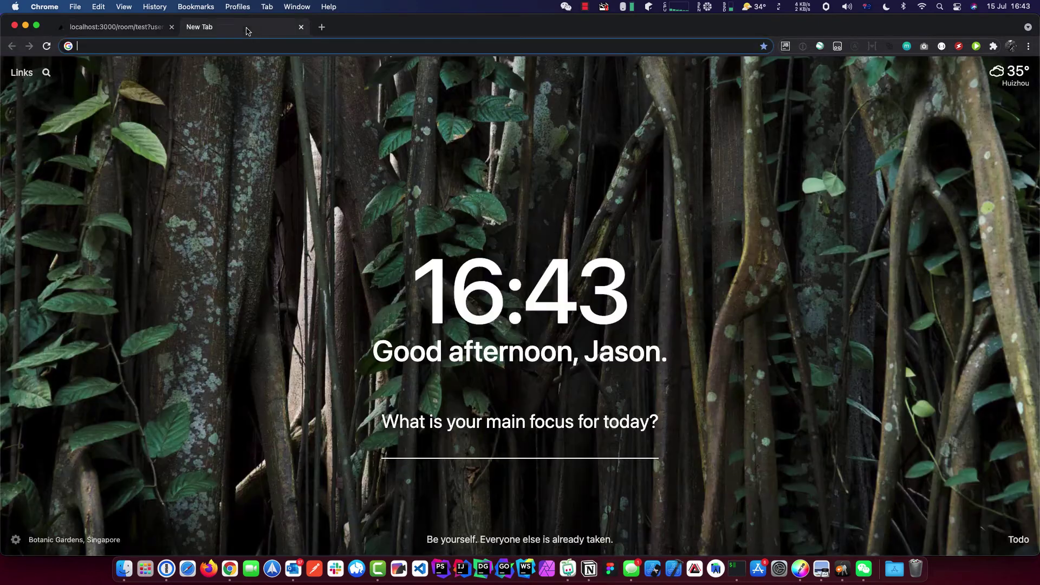
left_click(244, 46)
key("super+v")
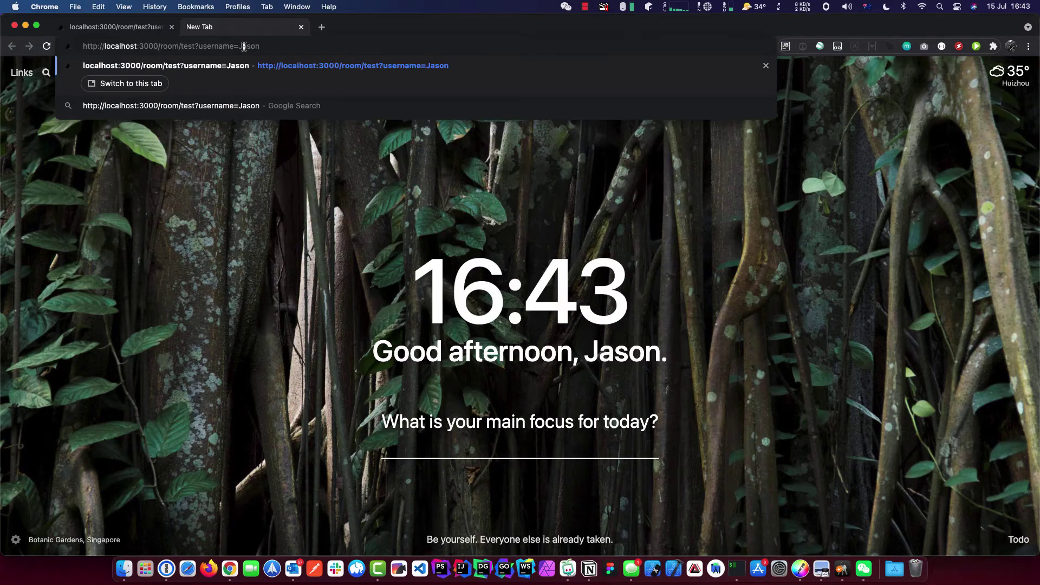
key("Return")
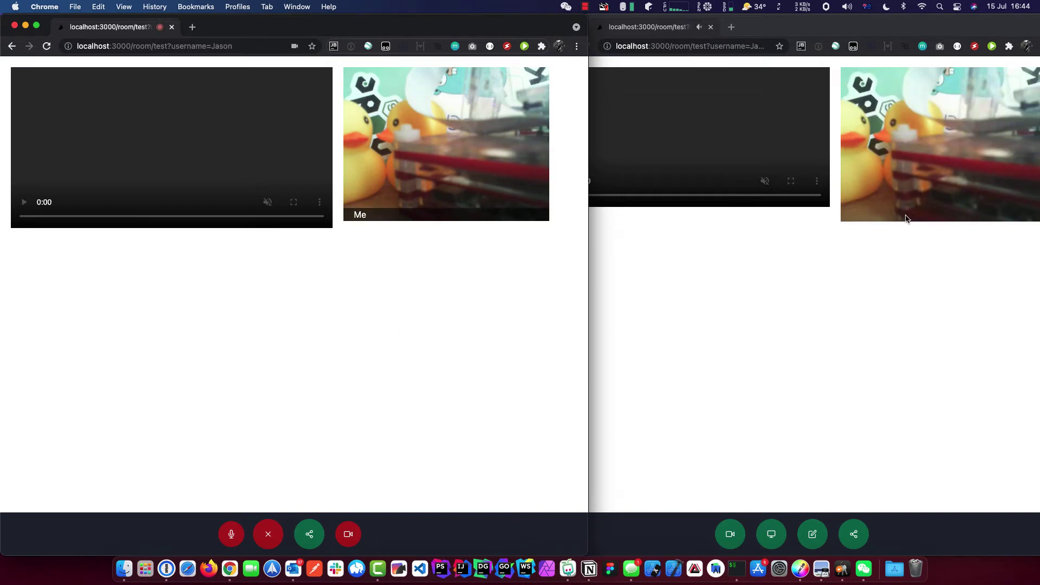
Switch sound output to Headphones and start the second peer's screen share.
left_click(847, 6)
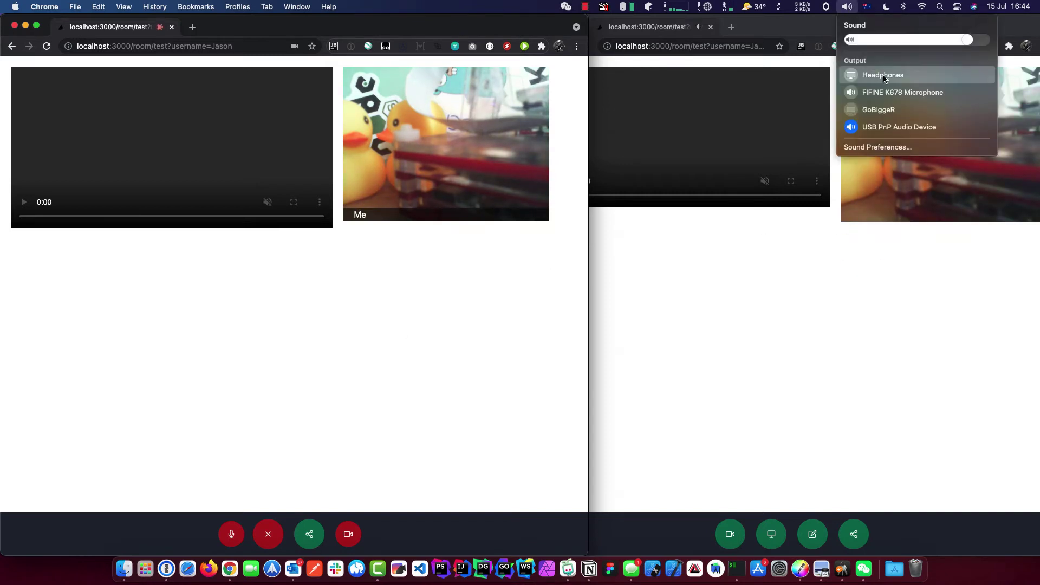
left_click(905, 370)
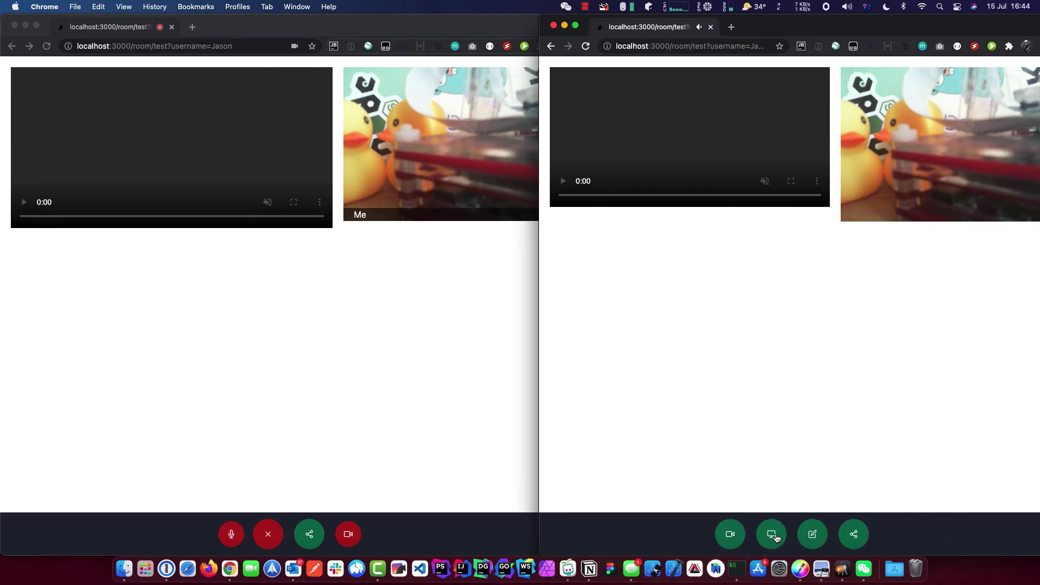
left_click(771, 528)
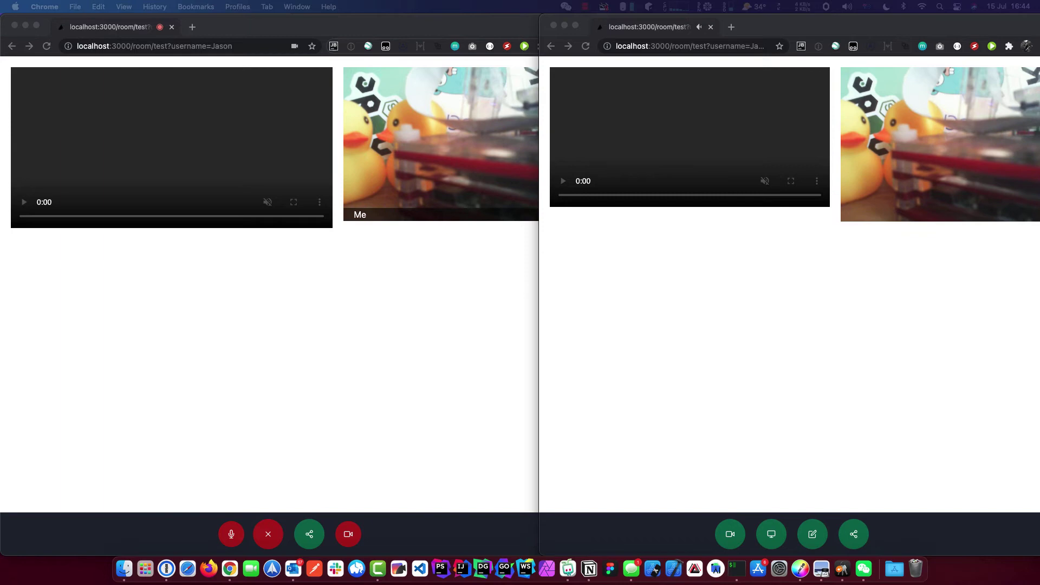
Share Screen 2 from the second peer through Chrome's share dialog.
left_click(694, 216)
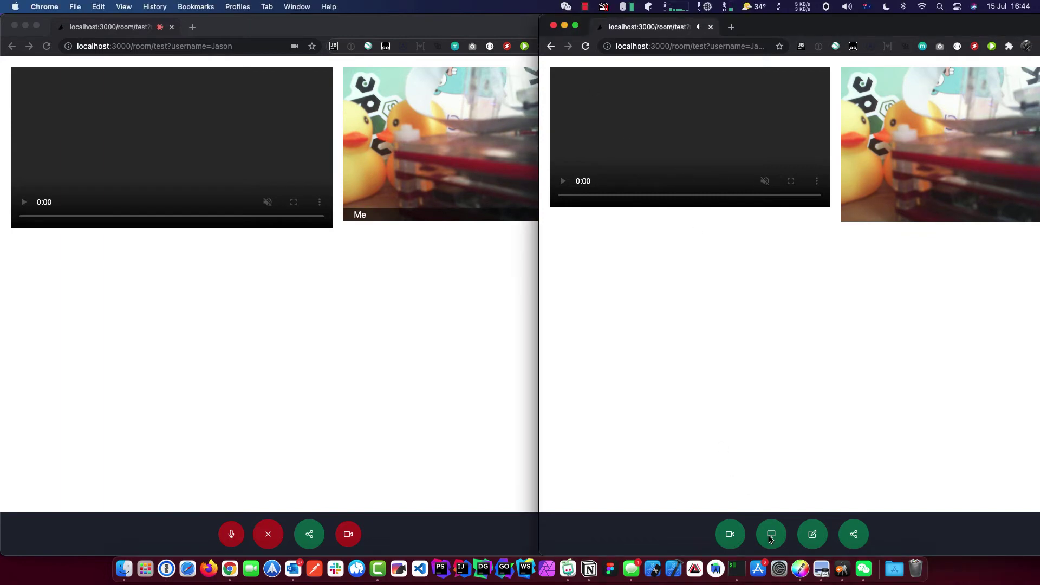
left_click(770, 536)
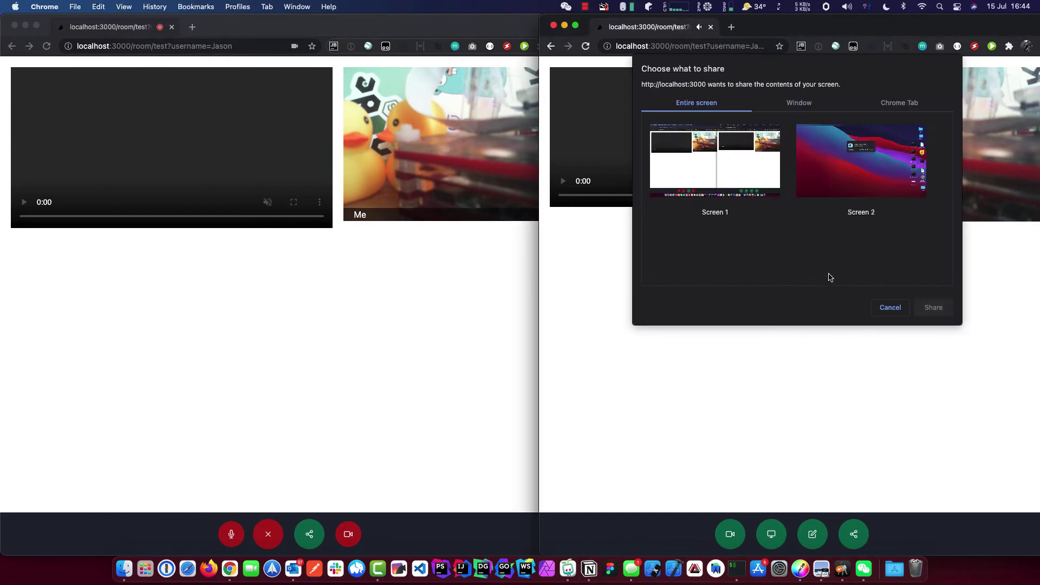
left_click(888, 171)
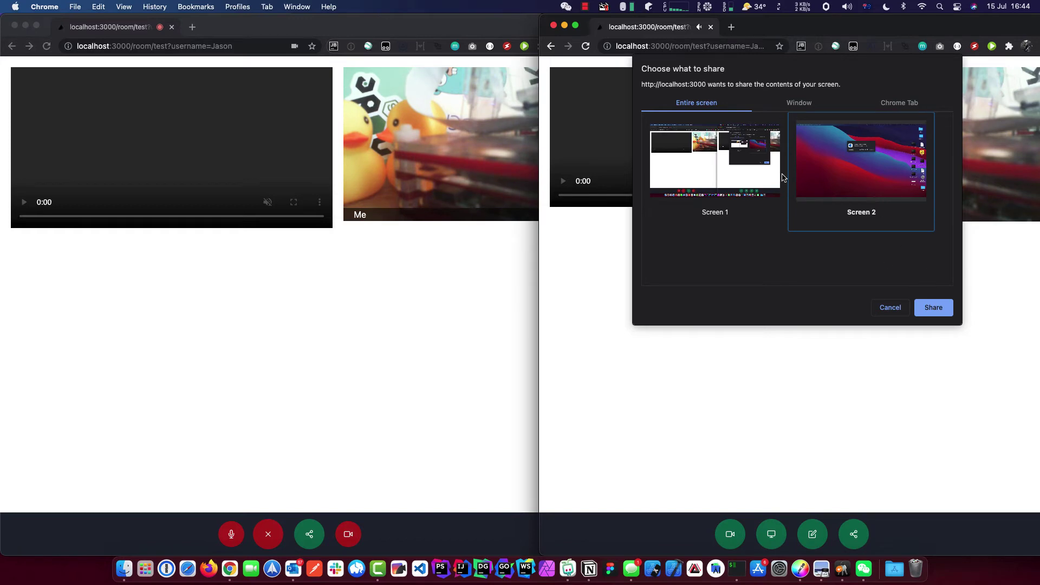
left_click(932, 308)
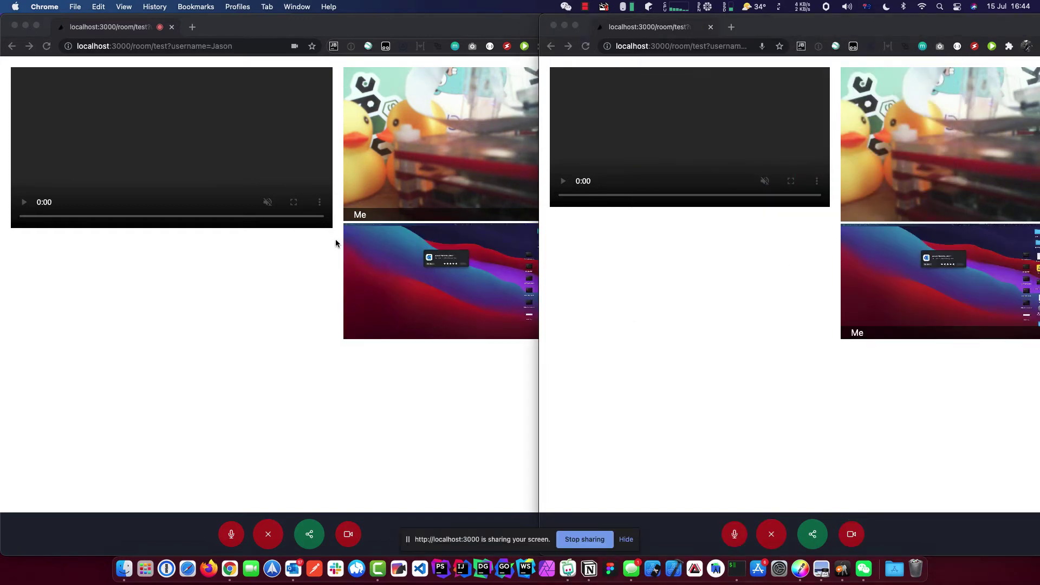
Preview the shared screen full screen in the first peer's window, then exit with Esc.
left_click(394, 401)
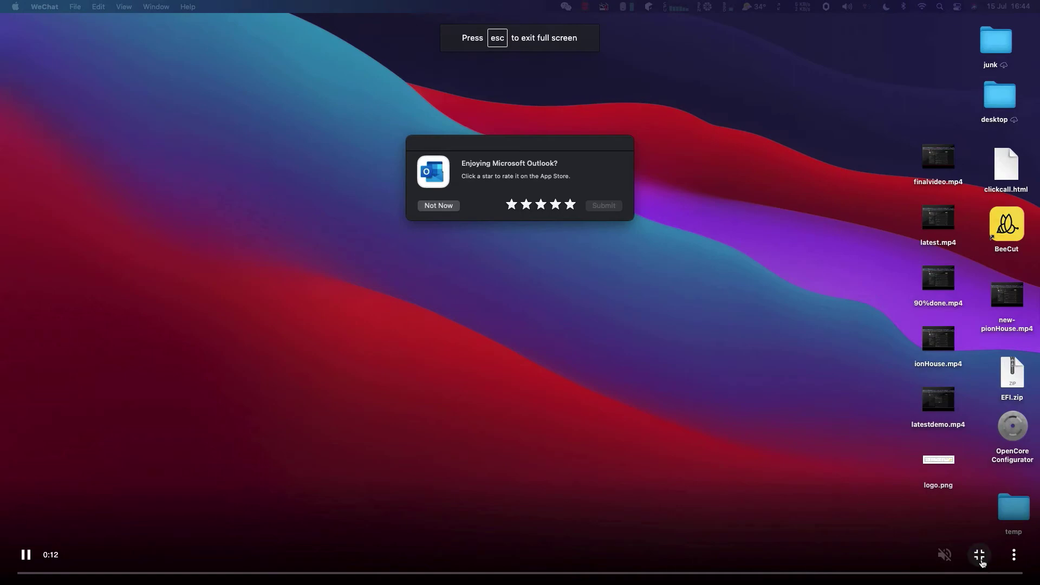
left_click(981, 561)
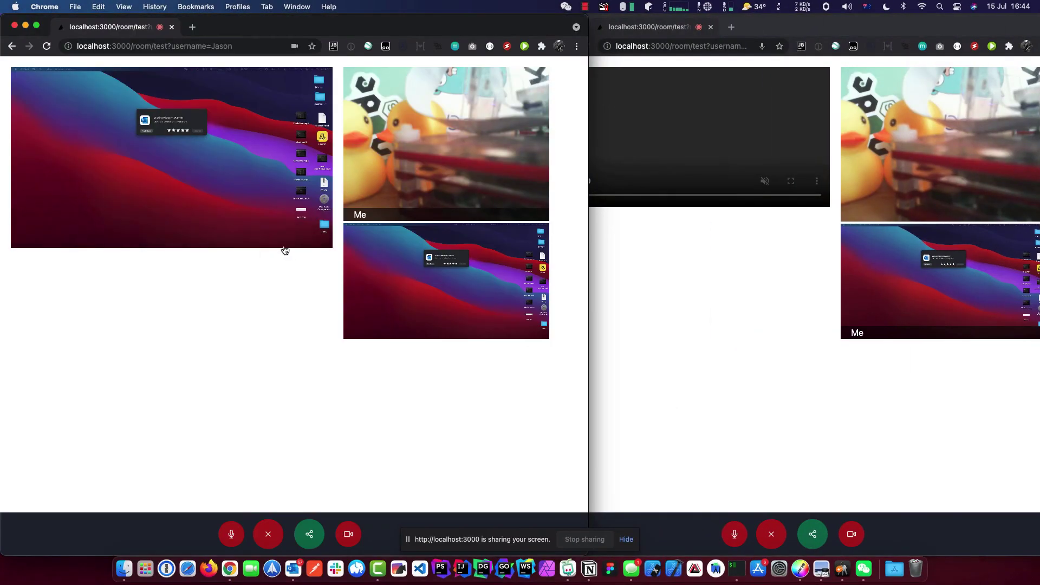
left_click(293, 222)
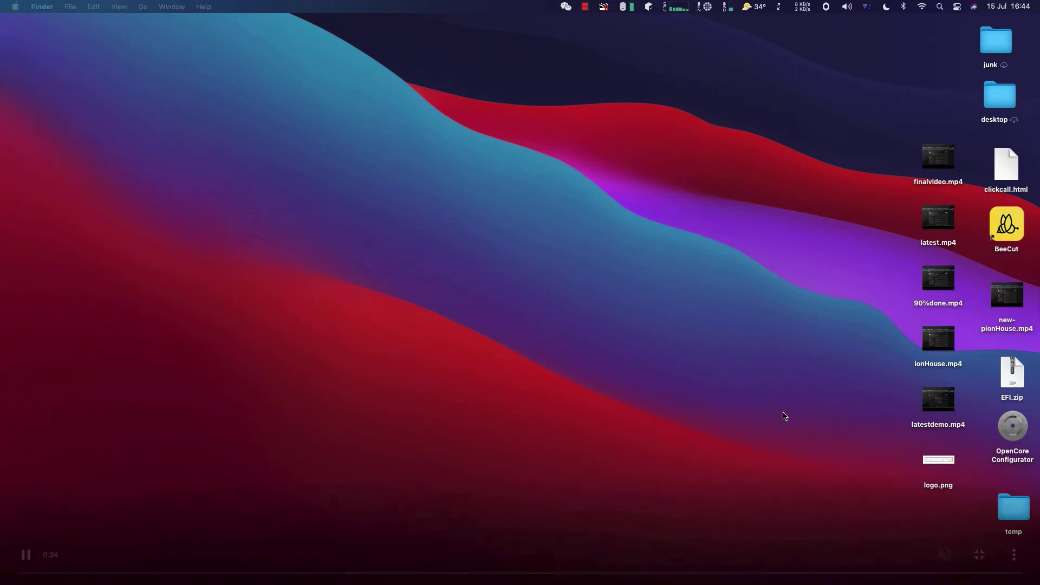
key("Escape")
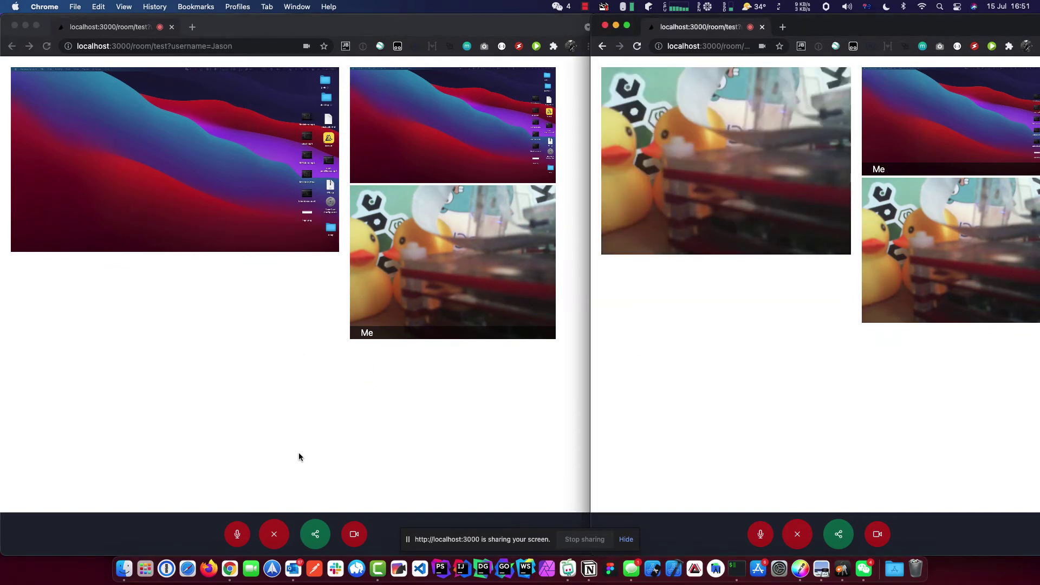
Stop the first peer's camera and start sketching a vertical line on the whiteboard.
left_click(277, 480)
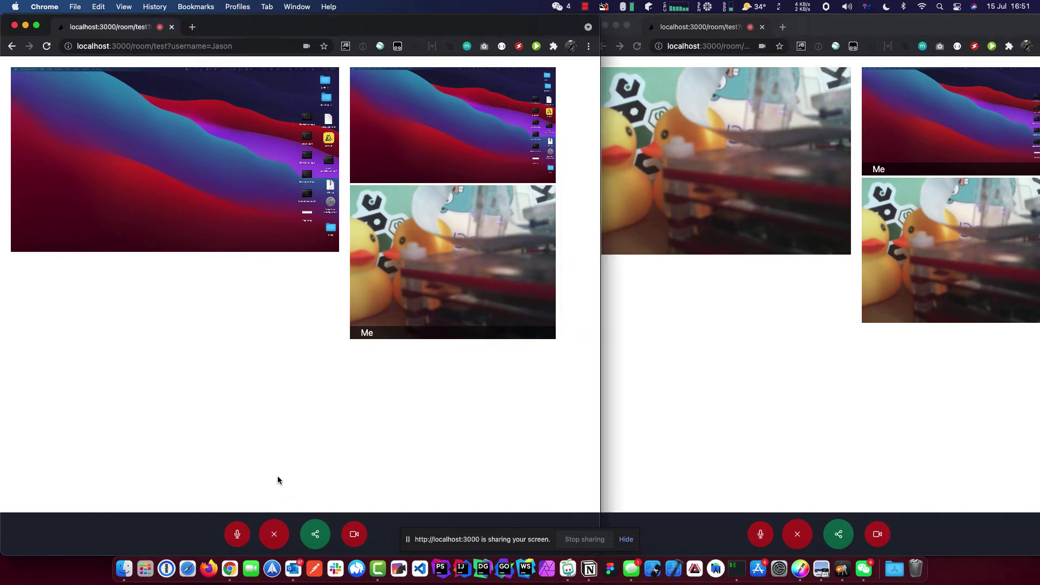
left_click(275, 536)
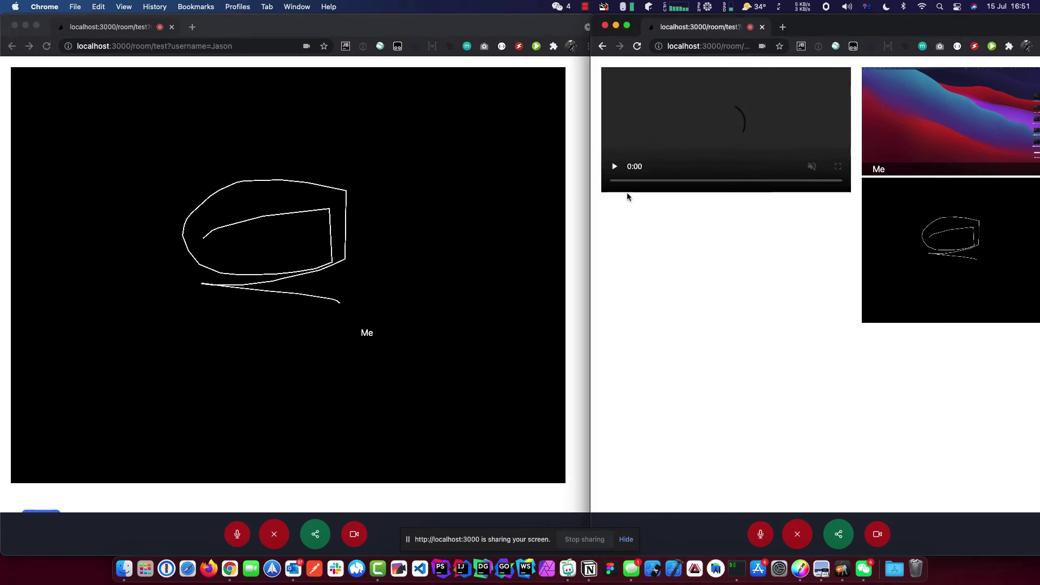
left_click(424, 230)
mouse_move(279, 183)
left_mouse_down()
mouse_move(276, 261)
mouse_move(331, 238)
mouse_move(254, 304)
mouse_move(285, 257)
left_mouse_up()
Write 'Hi' left of the sketch and add a long loop across the drawing.
left_click(787, 202)
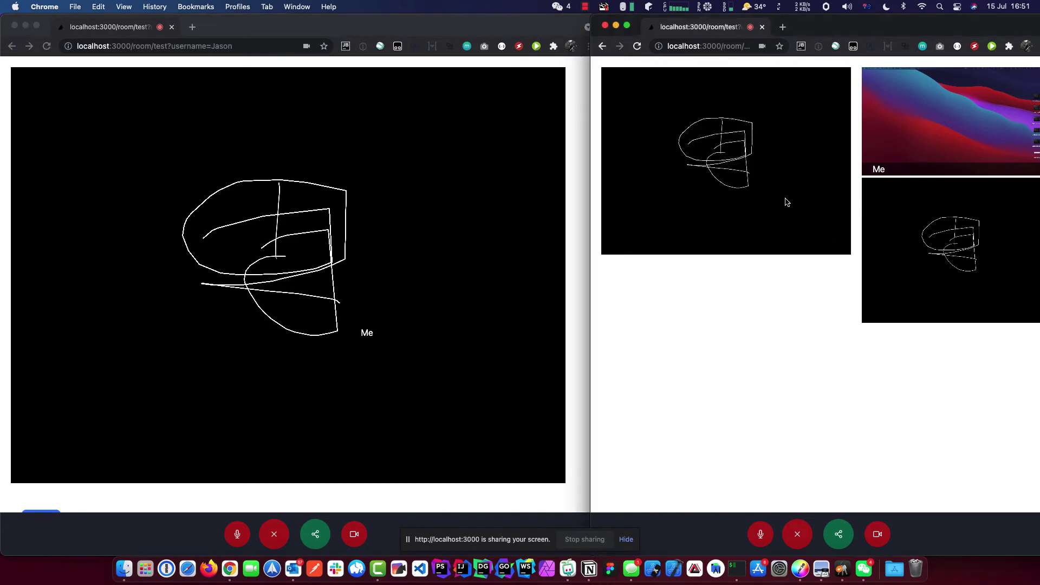
left_click(171, 303)
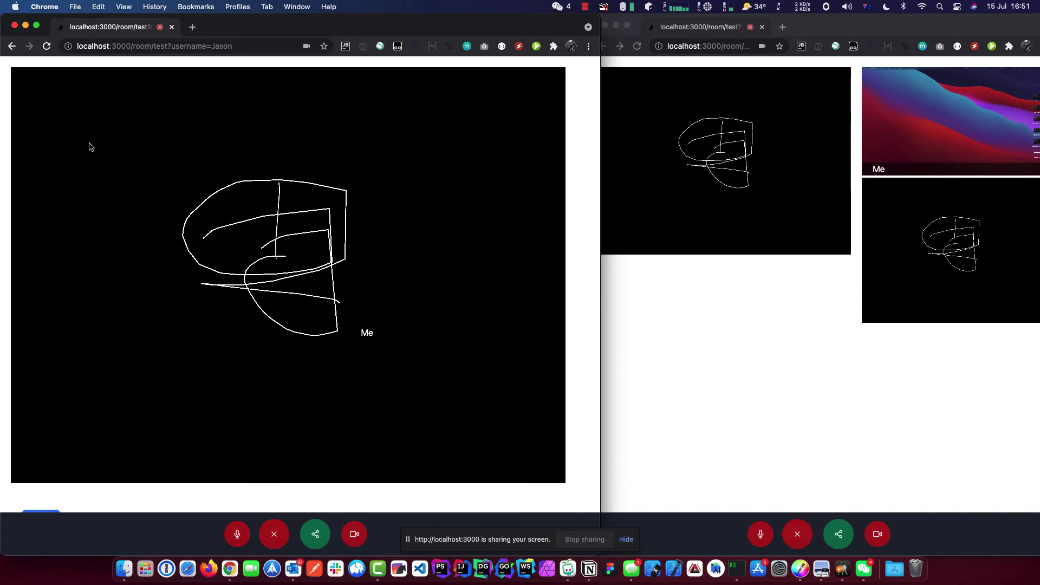
mouse_move(89, 144)
left_mouse_down()
mouse_move(68, 223)
mouse_move(135, 202)
left_mouse_up()
mouse_move(140, 165)
left_mouse_down()
mouse_move(125, 255)
mouse_move(160, 233)
mouse_move(156, 259)
left_mouse_up()
mouse_move(173, 213)
left_mouse_down()
mouse_move(202, 180)
mouse_move(156, 185)
left_mouse_up()
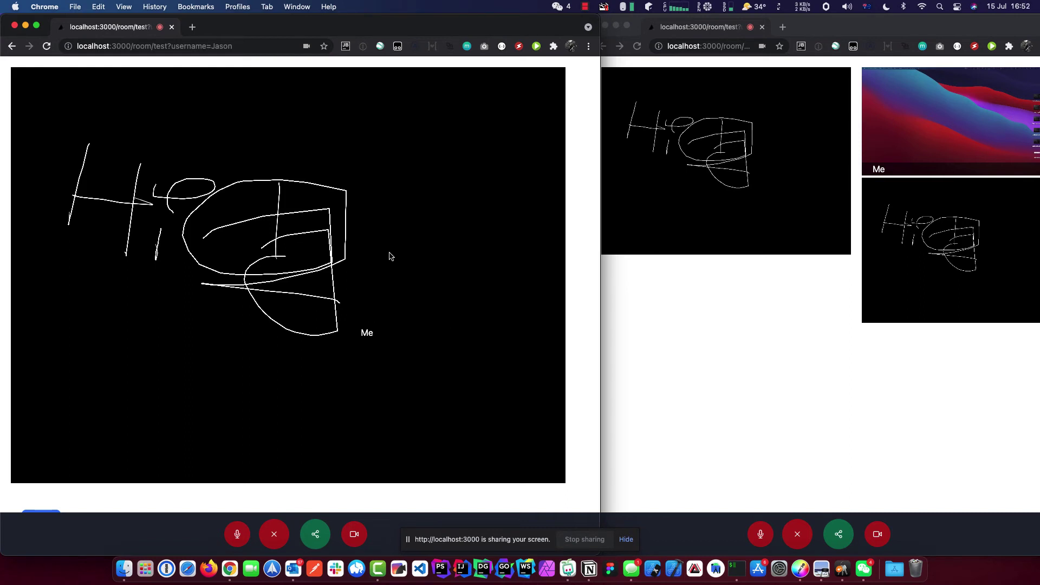
mouse_move(349, 270)
left_mouse_down()
mouse_move(284, 150)
mouse_move(224, 157)
mouse_move(144, 120)
mouse_move(103, 298)
mouse_move(15, 238)
mouse_move(172, 330)
left_mouse_up()
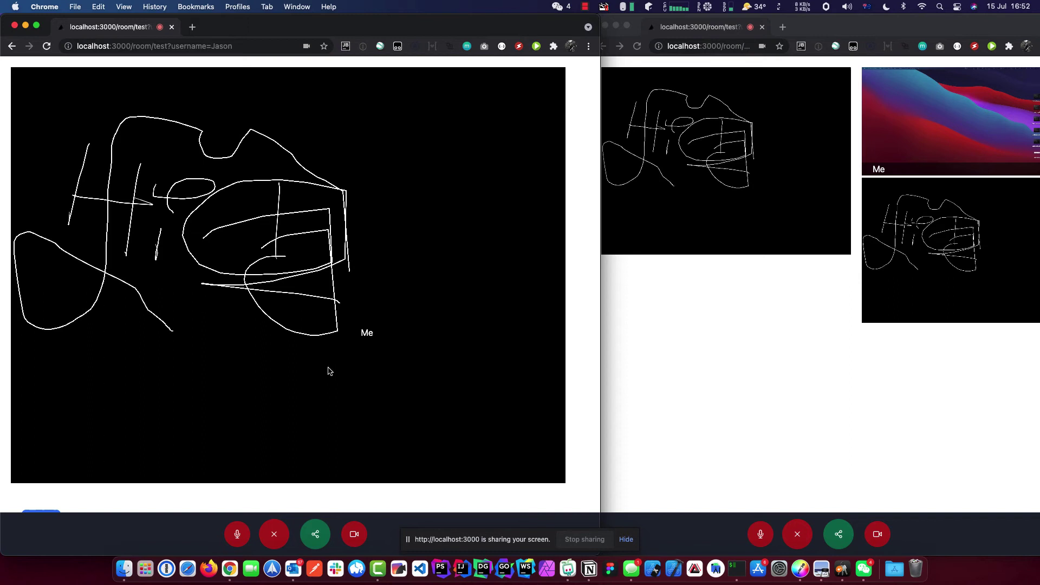
Stop the first peer's whiteboard stream with the red X in its control bar.
left_click(276, 533)
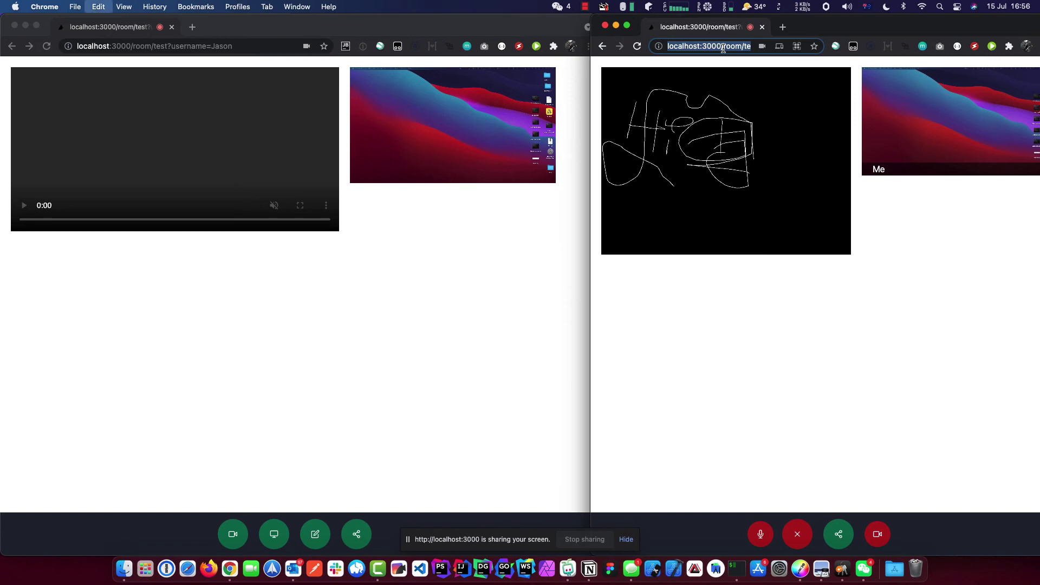
Open a new tab and turn the first peer's camera back on.
left_click(782, 26)
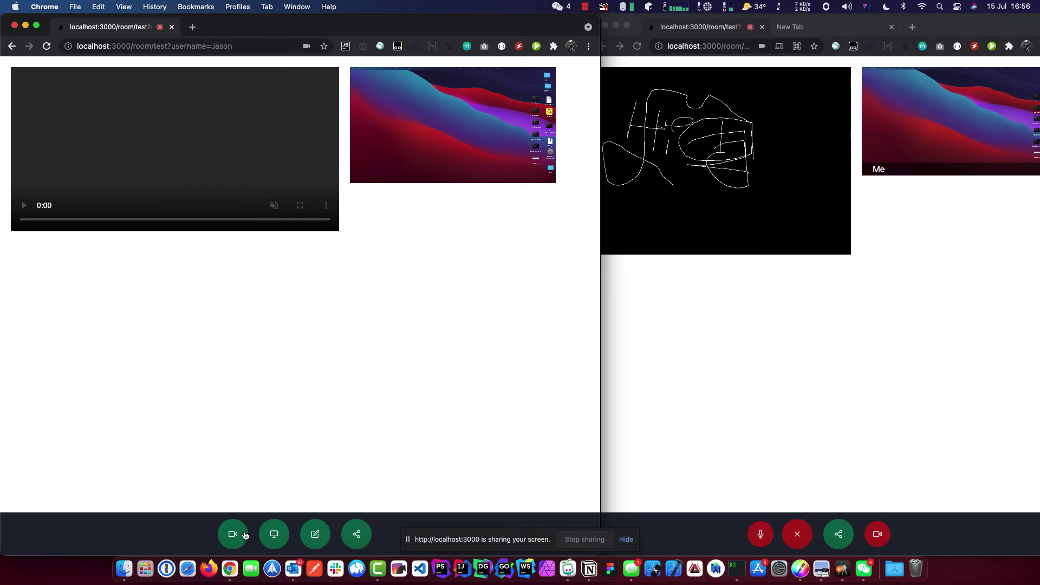
left_click(245, 535)
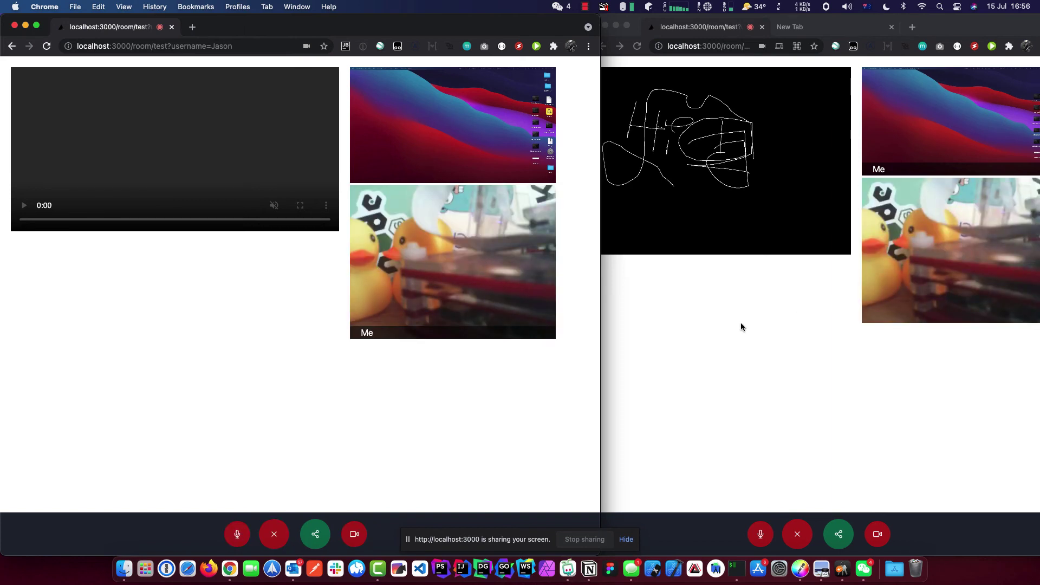
left_click(710, 318)
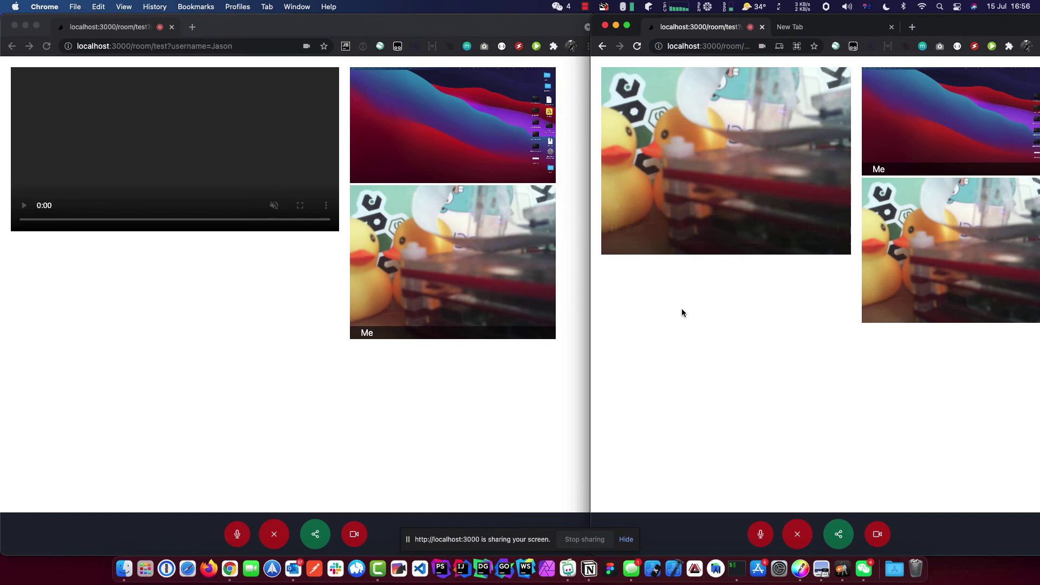
Join room test from the new tab and dismiss the camera-permission notice.
left_click(832, 27)
left_click(745, 46)
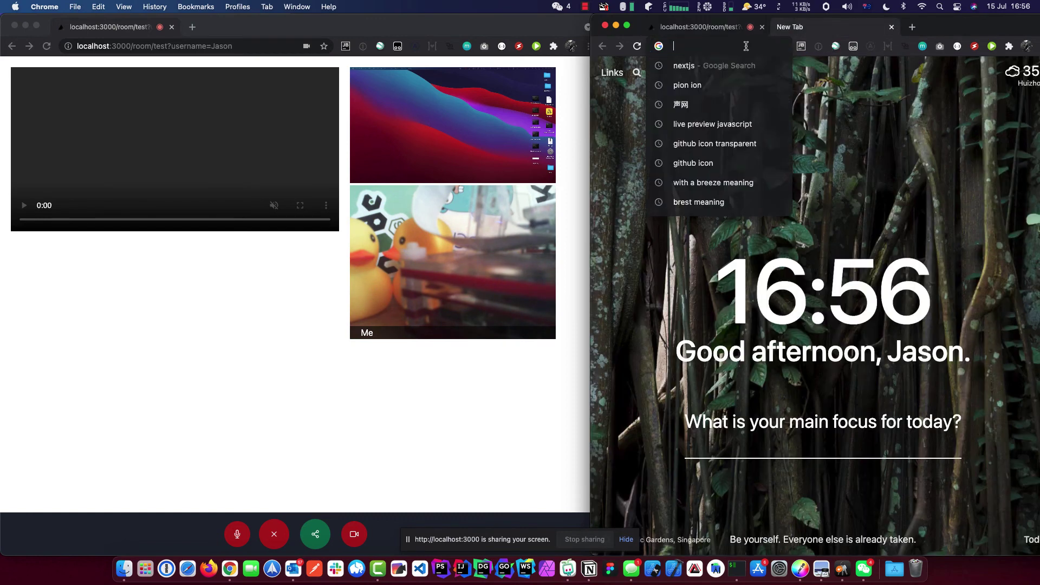
key("super+v")
key("Return")
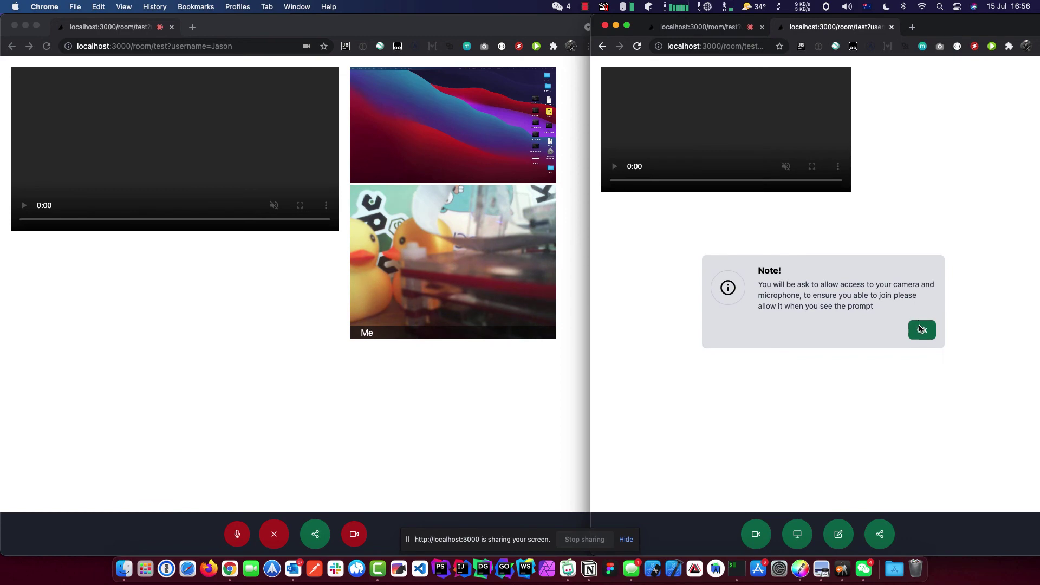
left_click(920, 329)
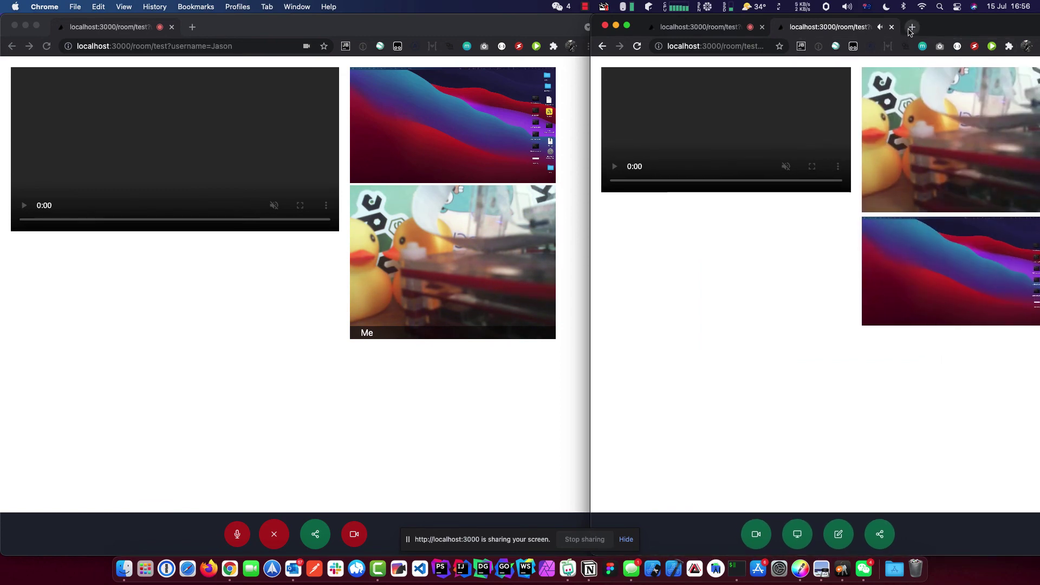
Join room test from another new tab as a third extra peer.
left_click(912, 27)
key("super+v")
key("Return")
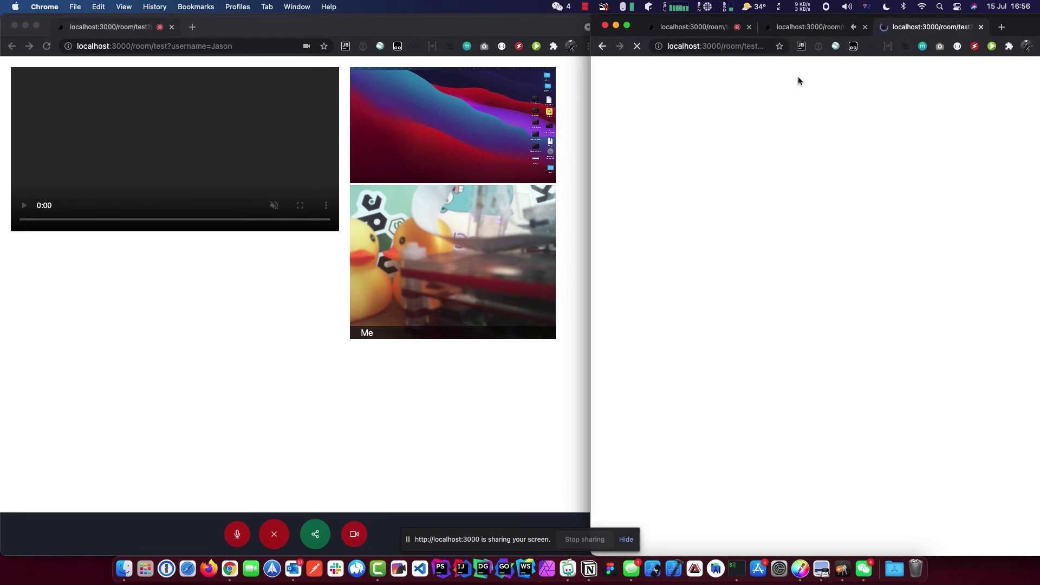
left_click(918, 329)
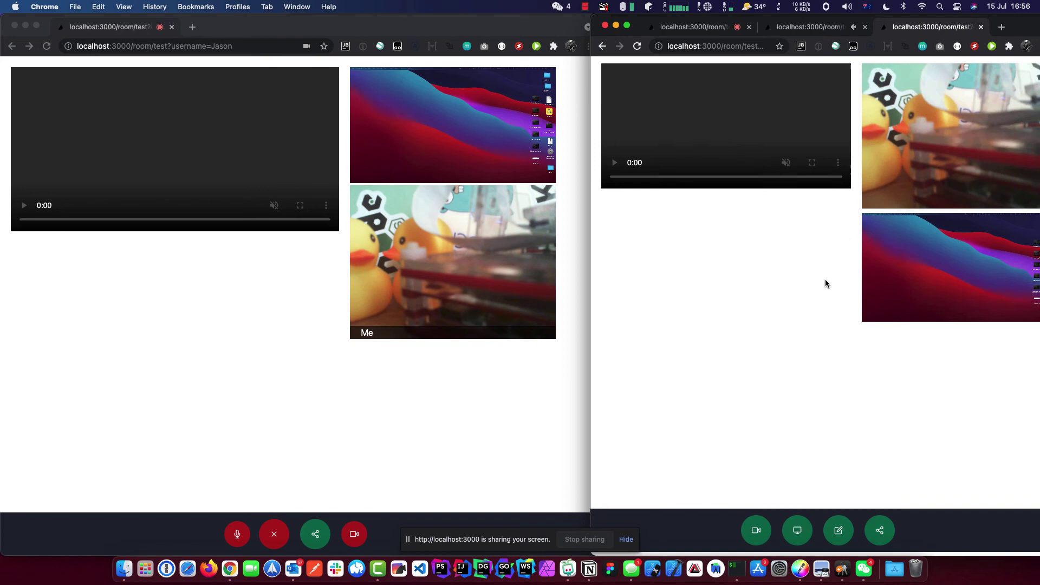
left_click(498, 389)
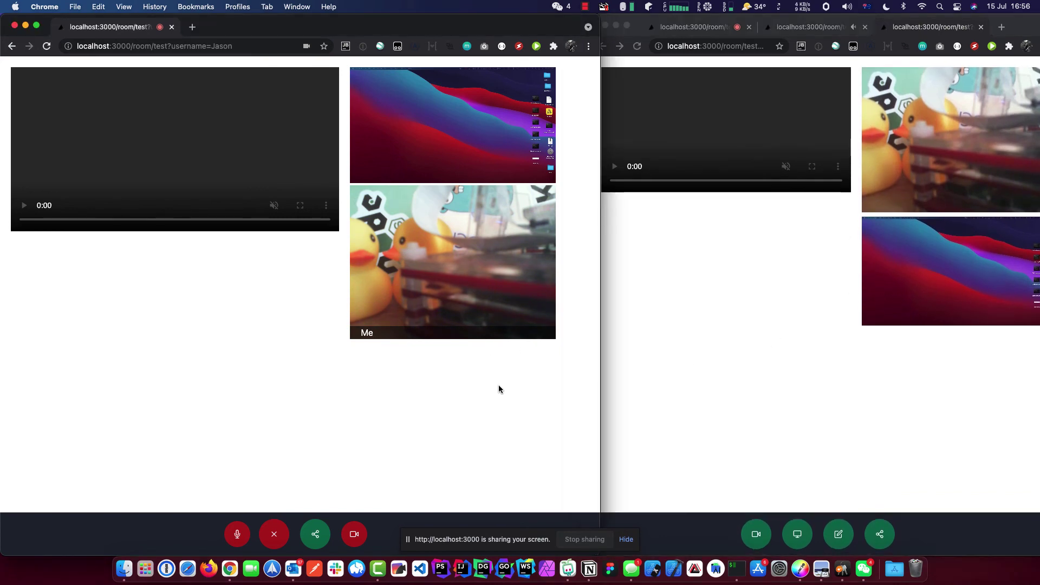